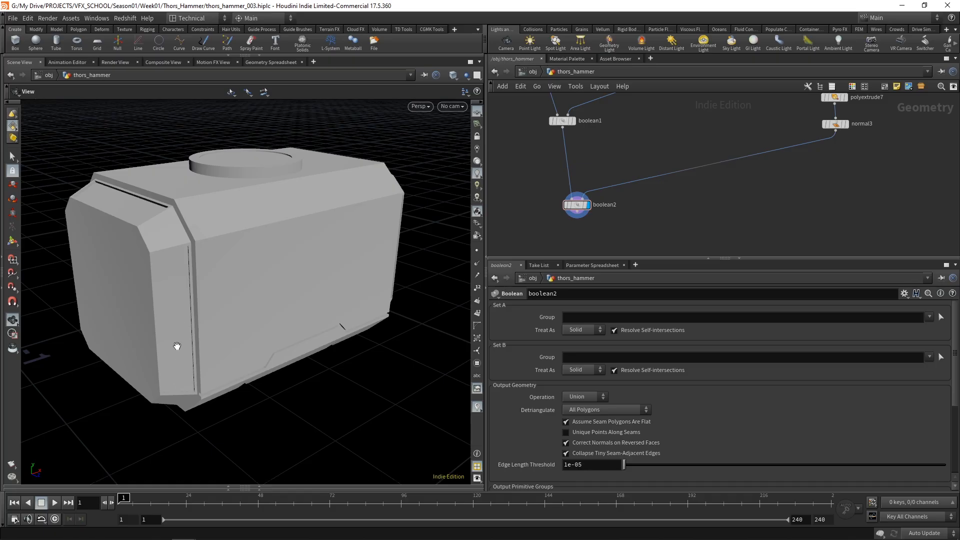
Examine the combined hammer head from several angles and distances.
left_click_drag(255, 285, 258, 289)
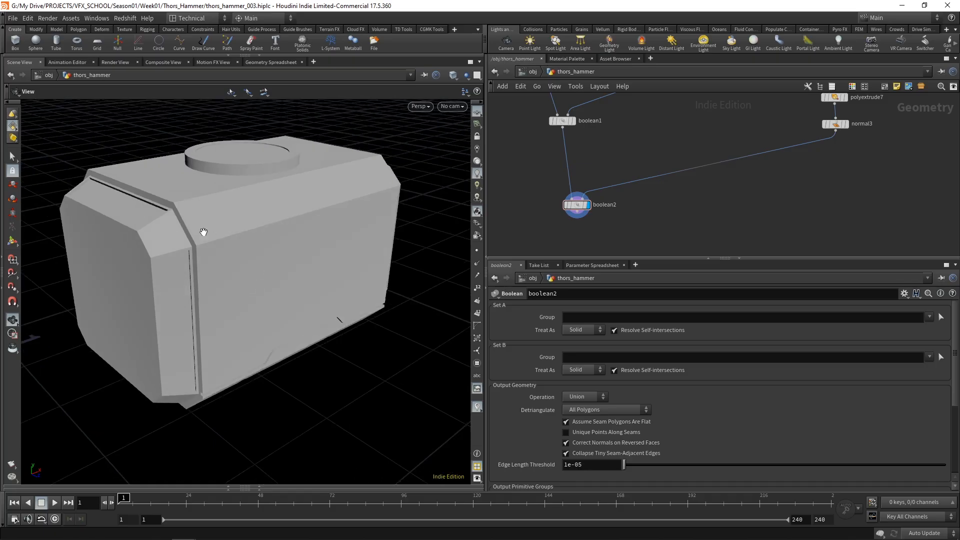
scroll(782, 196, "down", 3)
left_click_drag(643, 207, 641, 206)
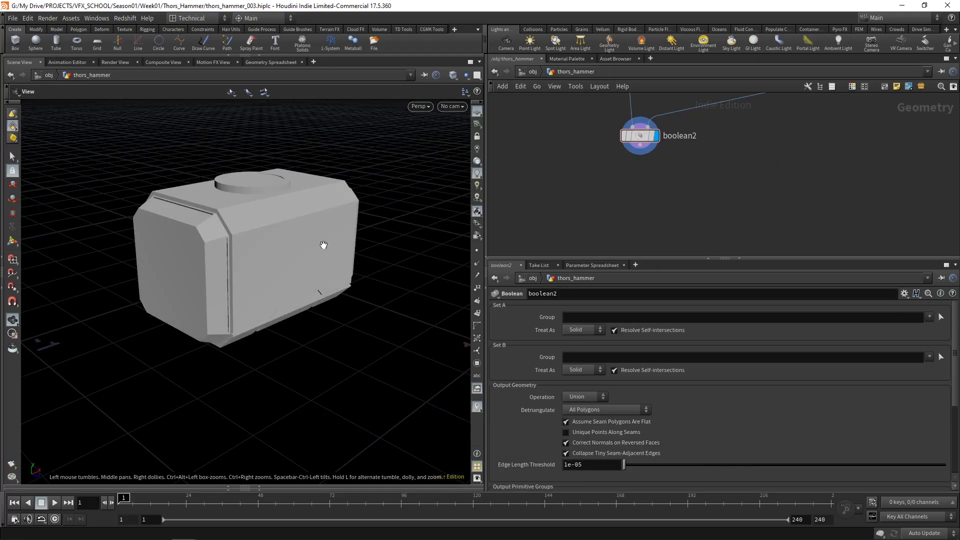
left_click_drag(324, 245, 260, 220)
scroll(275, 261, "up", 3)
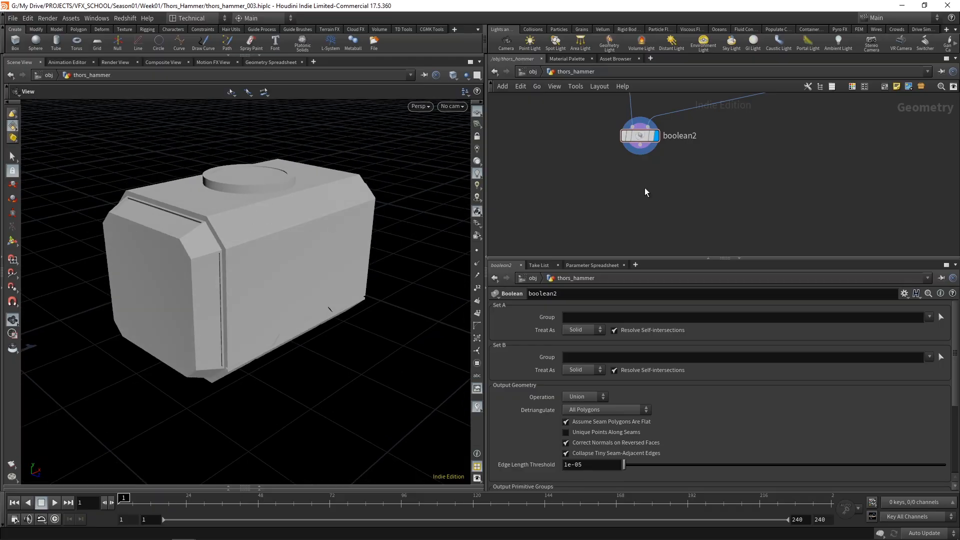
scroll(736, 192, "down", 2)
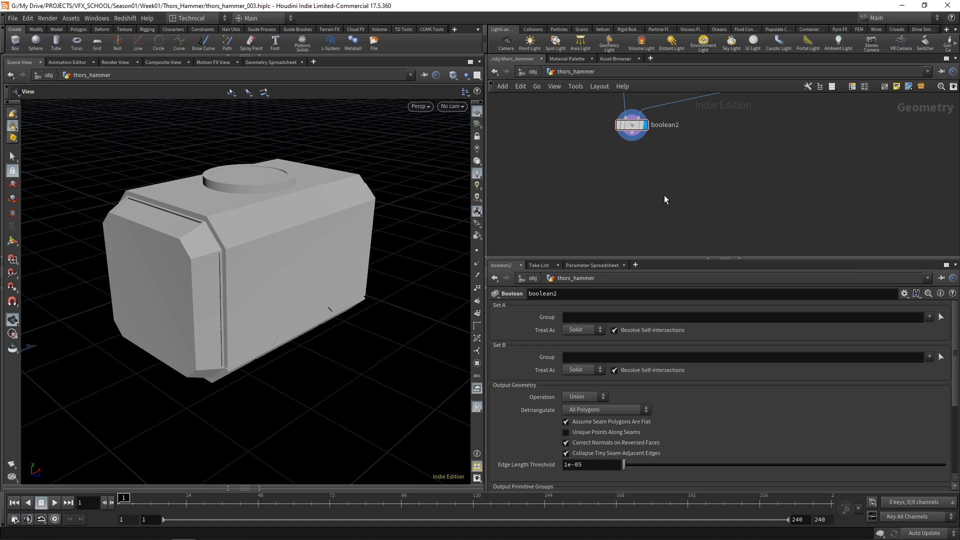
left_click_drag(253, 246, 258, 253)
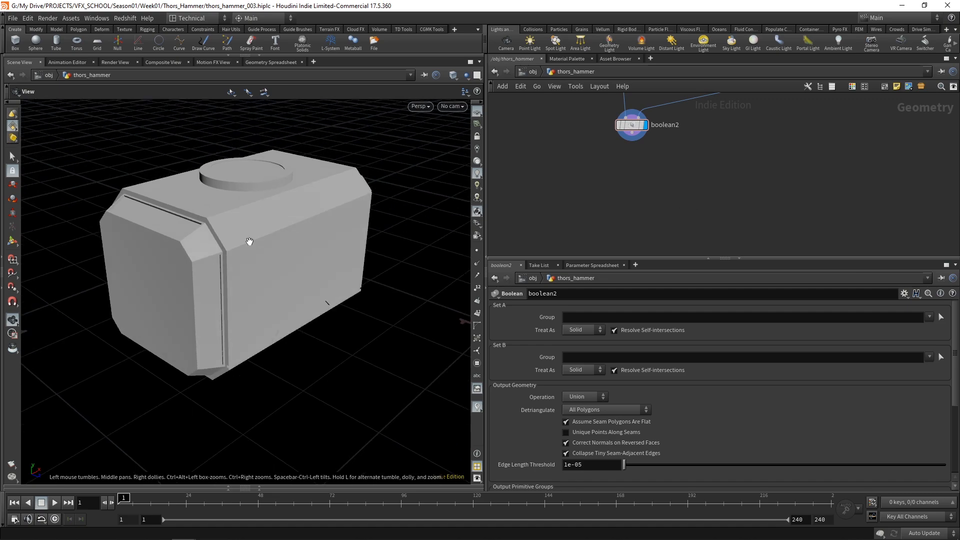
mouse_move(242, 208)
left_mouse_down()
mouse_move(265, 242)
mouse_move(253, 221)
left_mouse_up()
Add a PolyBevel node below boolean2 and show the wireframe over the shaded model.
key("Tab")
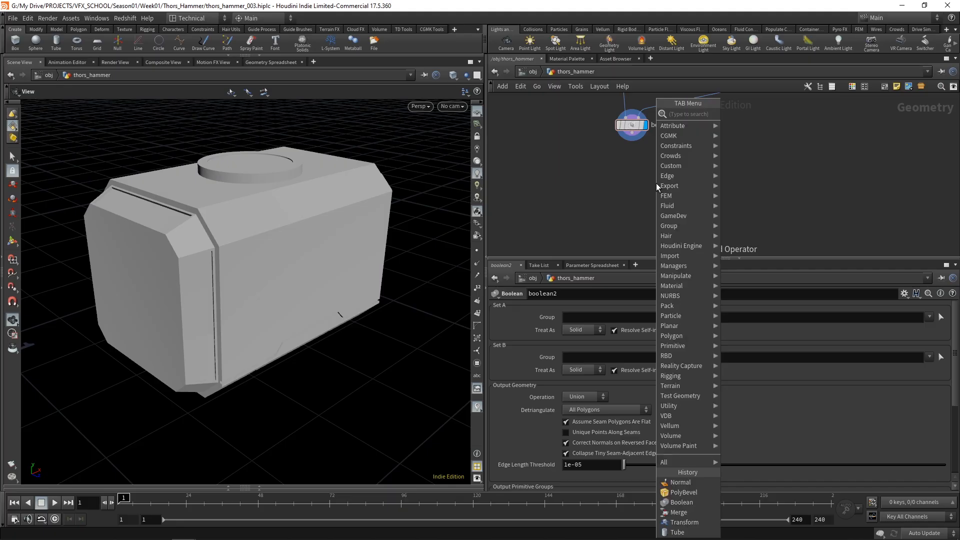
type("poly")
type("bevel")
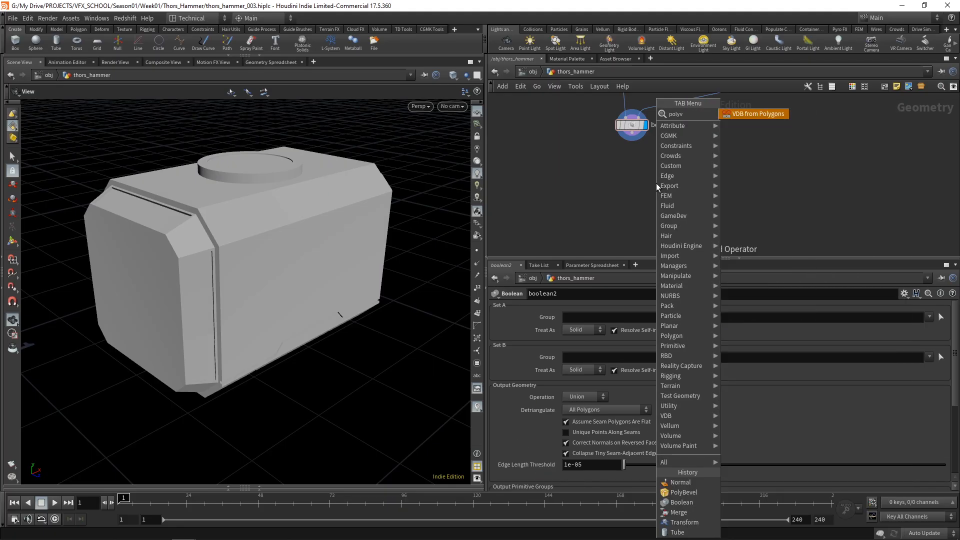
key("Return")
left_click(656, 183)
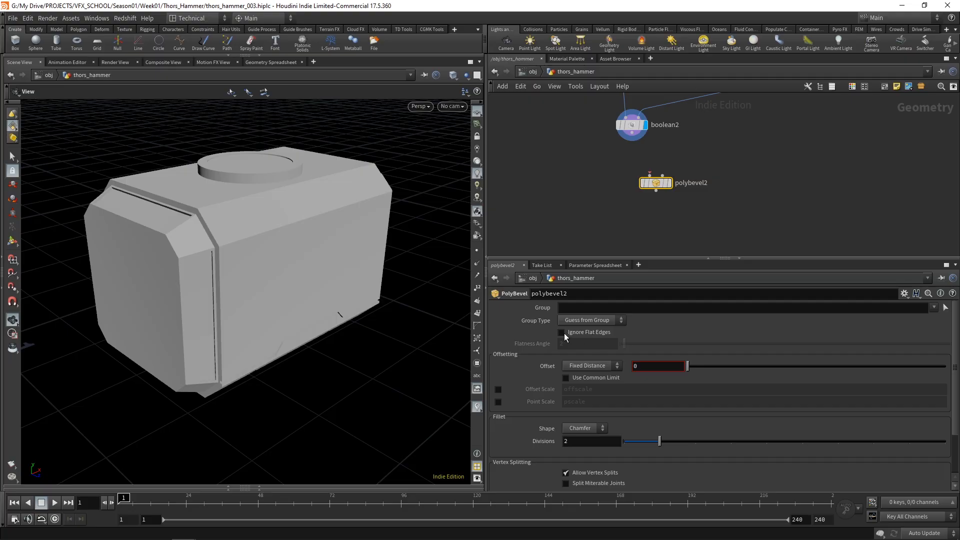
key("shift+w")
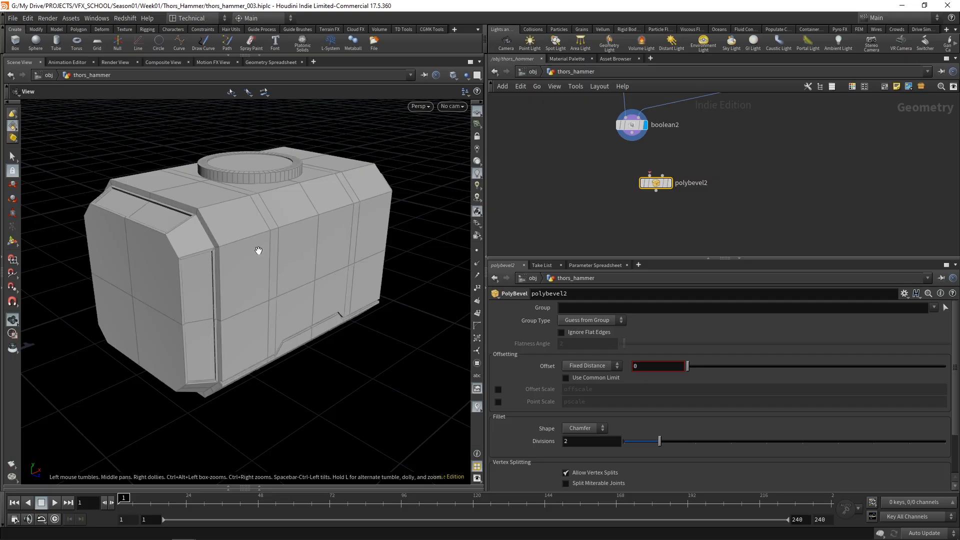
Make the bevel ignore flat edges with a flatness angle of 40 and set its fixed-distance offset to 0.0005.
left_click(605, 333)
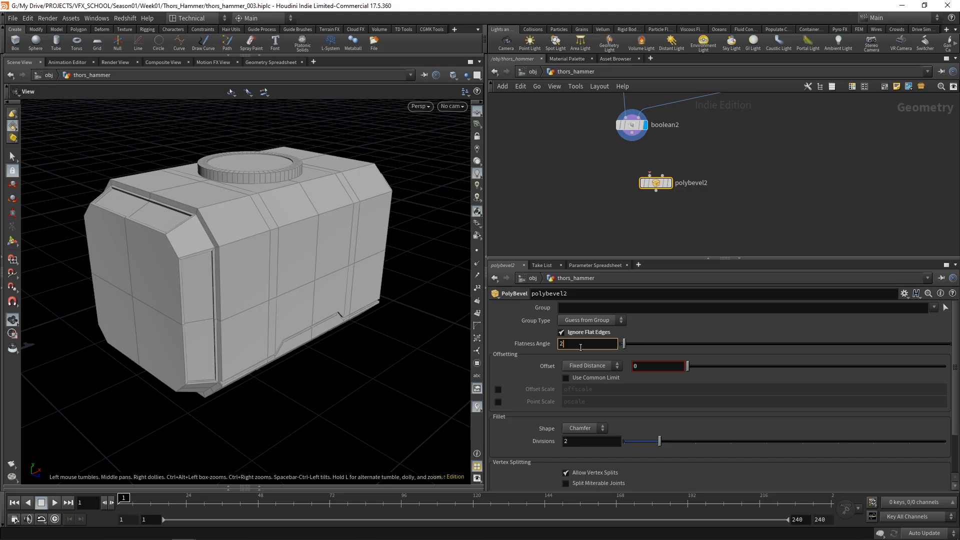
type("5")
key("Return")
left_click_drag(568, 344, 548, 347)
type("40")
key("Return")
left_click(646, 367)
type("0.0005")
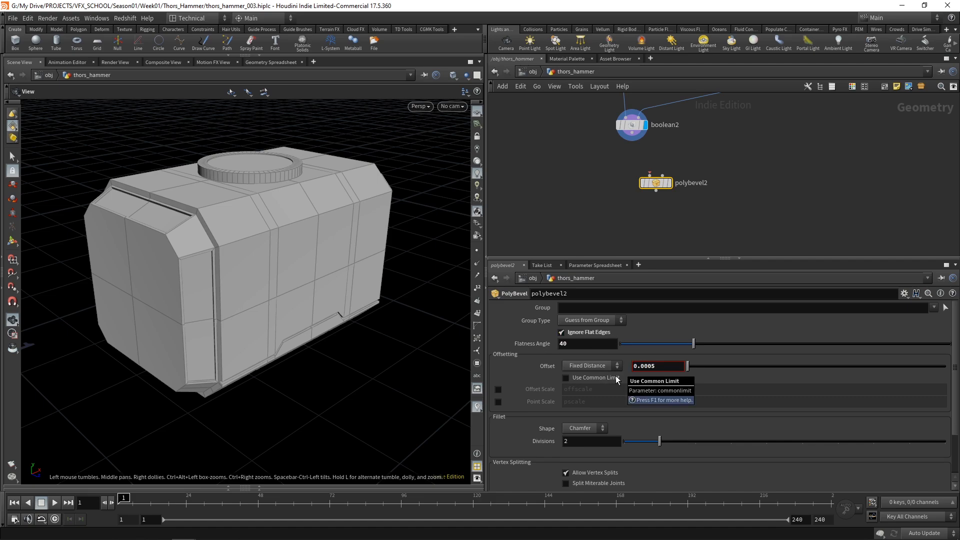
Connect boolean2's output to the first input of polybevel2 and display the bevel result.
left_click(631, 136)
left_click(656, 176)
left_click(670, 184)
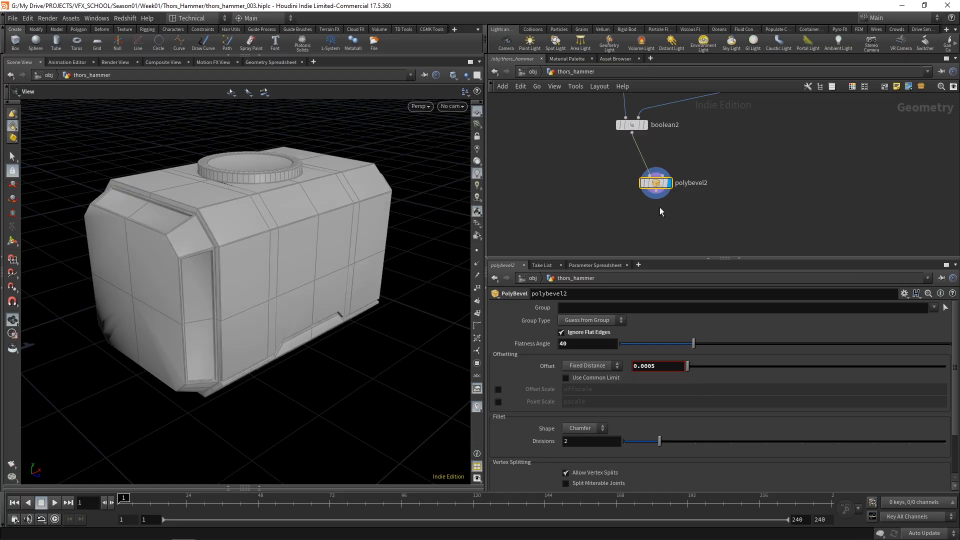
Set the bevel's fillet shape to Round with 3 divisions.
left_click(588, 431)
left_click(575, 478)
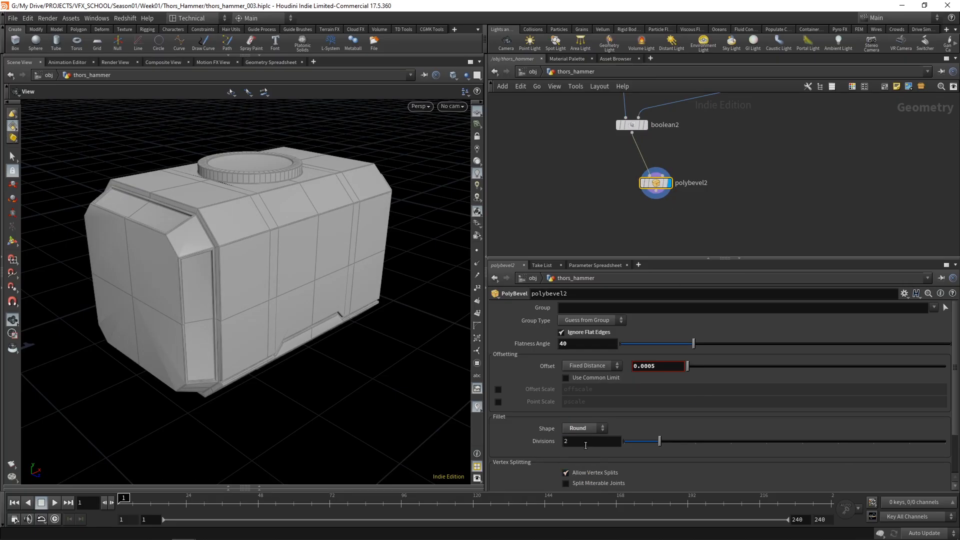
left_click(683, 444)
Check the bevelled edges up close and turn off Allow Vertex Splits for the bevel.
scroll(262, 199, "up", 10)
scroll(293, 221, "up", 5)
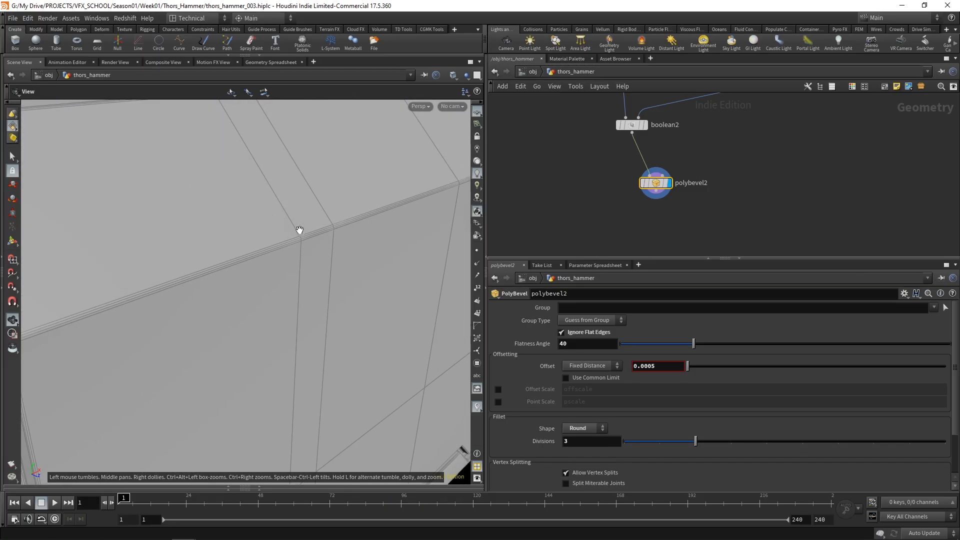
middle_click_drag(270, 206, 278, 222)
scroll(277, 222, "down", 10)
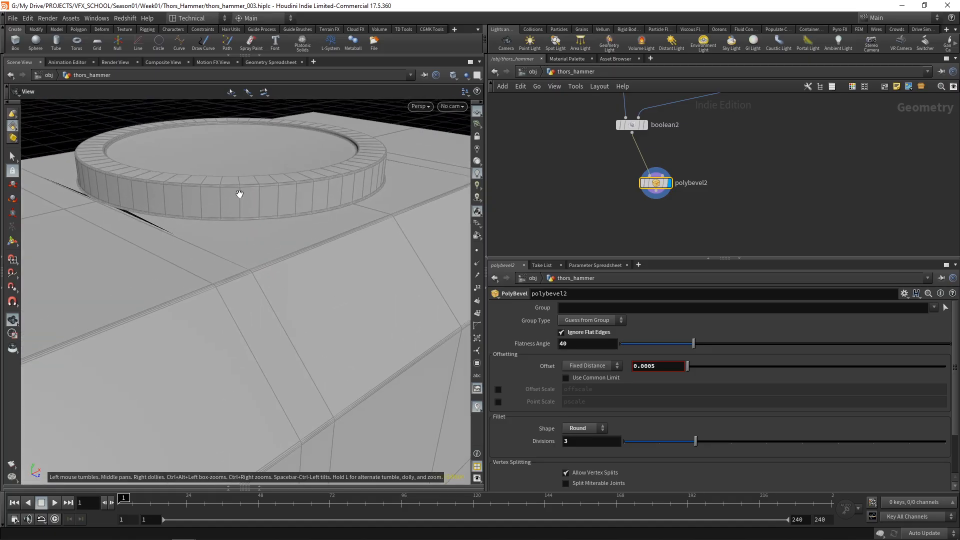
left_click_drag(215, 200, 259, 253)
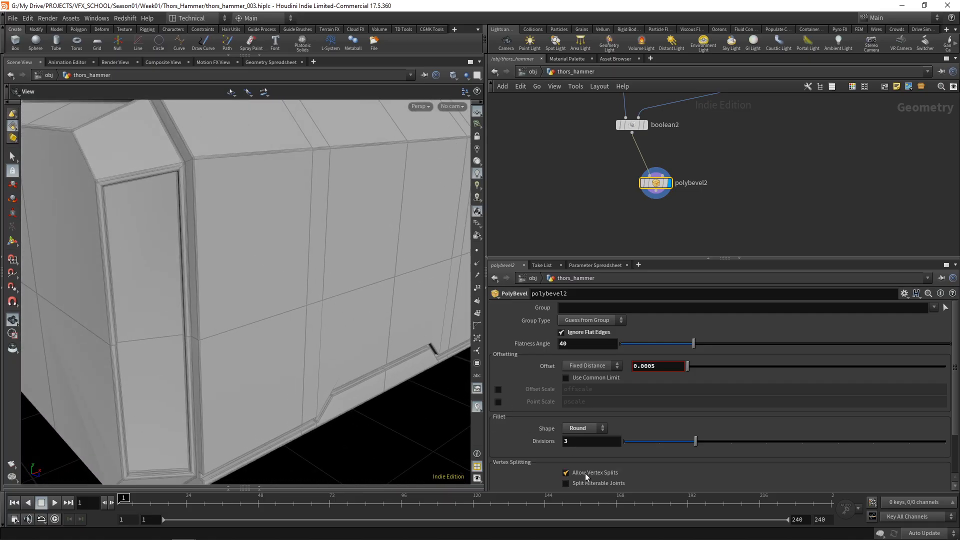
left_click(602, 475)
left_click_drag(343, 411, 317, 412)
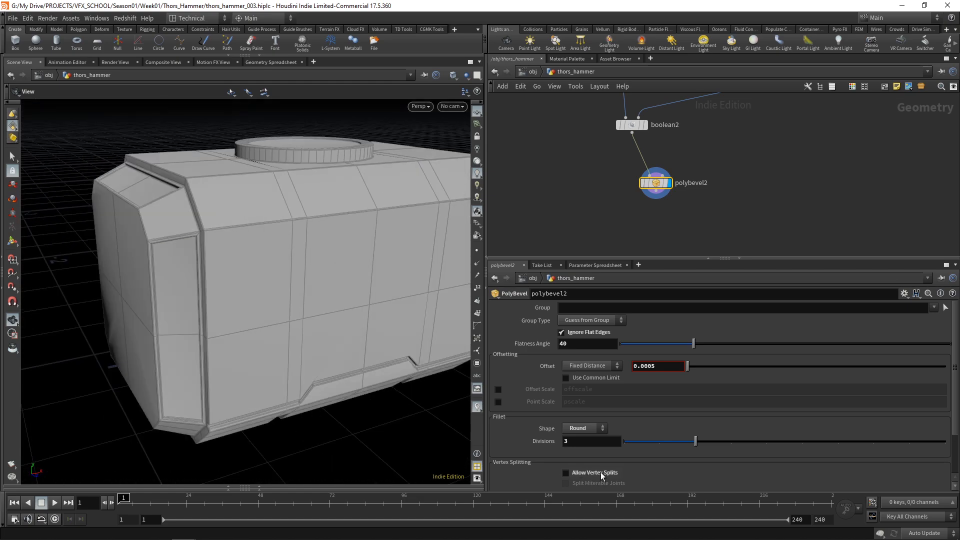
Move polybevel2 directly beneath boolean2, append a Normal node to it and display that node.
left_click_drag(658, 196, 640, 169)
key("Tab")
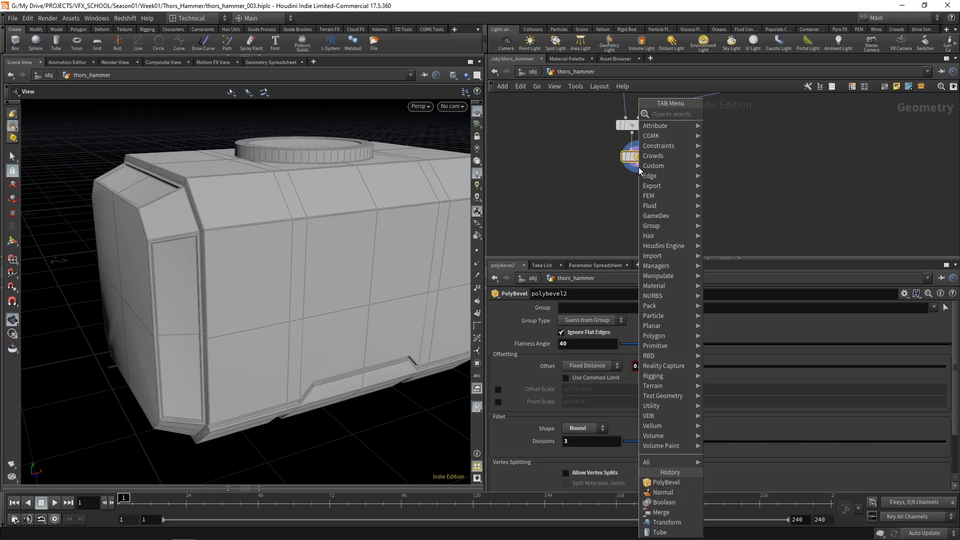
type("normal")
key("Return")
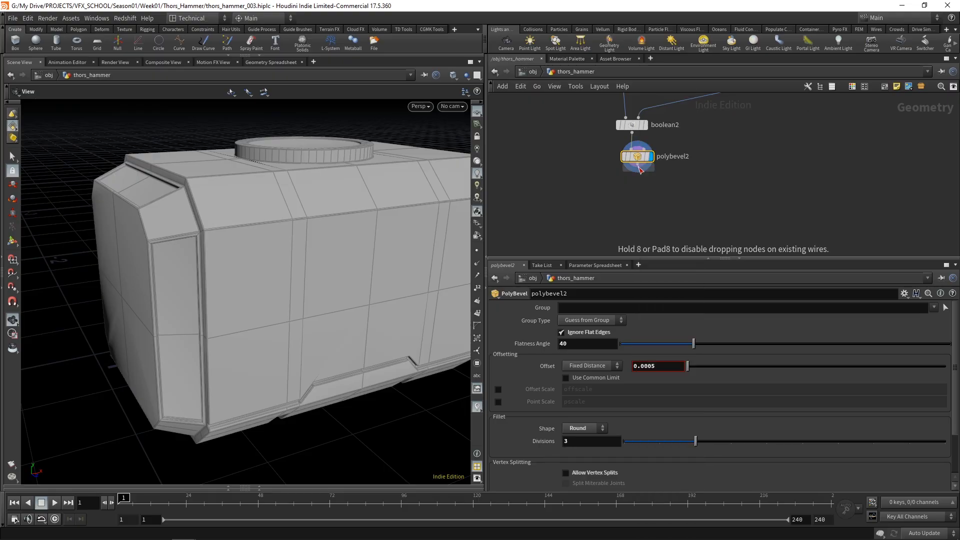
left_click(651, 188)
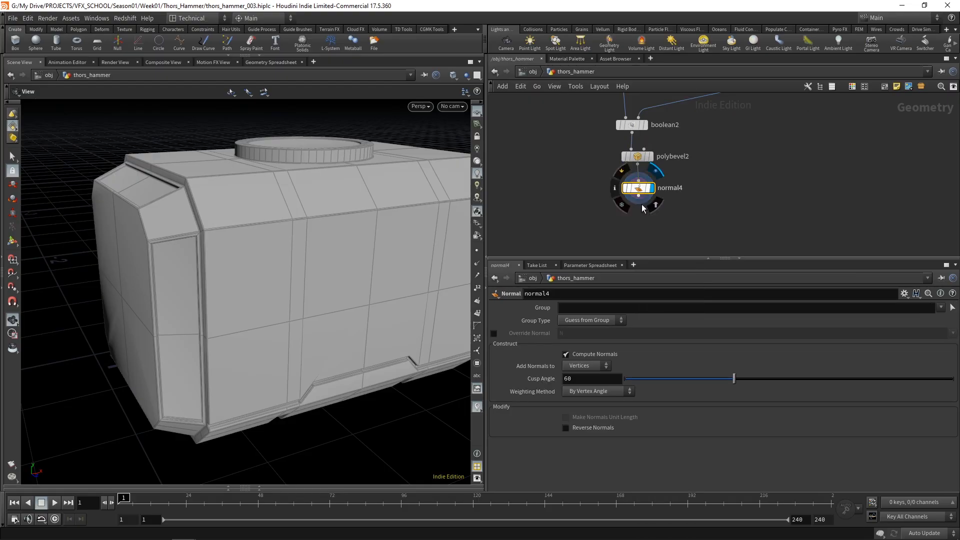
Set the new Normal node's cusp angle to 30 and hide the wireframe to check the shading.
type("30")
key("Return")
key("shift+w")
mouse_move(218, 322)
left_mouse_down()
mouse_move(231, 328)
mouse_move(223, 323)
mouse_move(250, 274)
mouse_move(231, 283)
mouse_move(273, 303)
mouse_move(323, 298)
mouse_move(302, 338)
mouse_move(180, 338)
mouse_move(167, 409)
mouse_move(193, 369)
mouse_move(190, 331)
left_mouse_up()
scroll(265, 330, "up", 2)
middle_click_drag(274, 308, 283, 285)
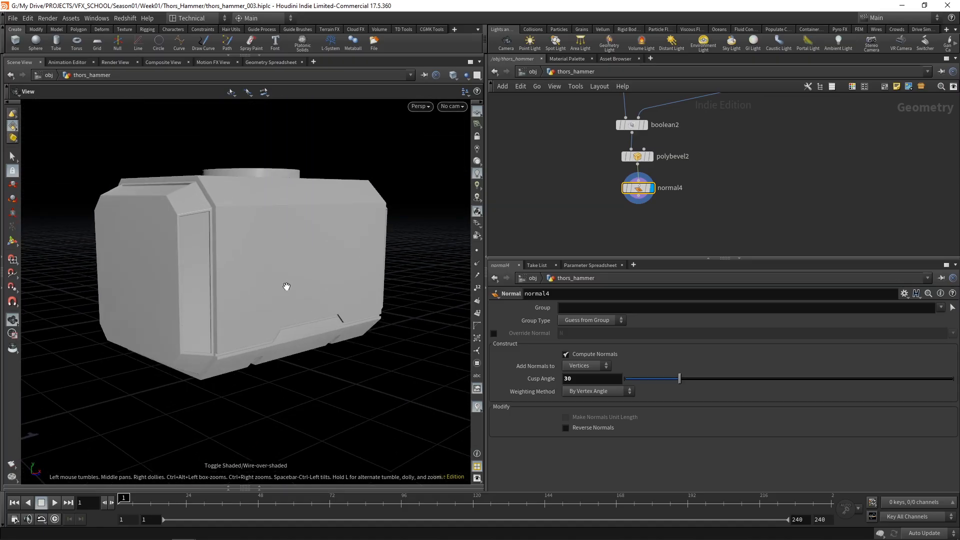
Look over the smoothed hammer head and the node chain leading to it.
left_click(726, 163)
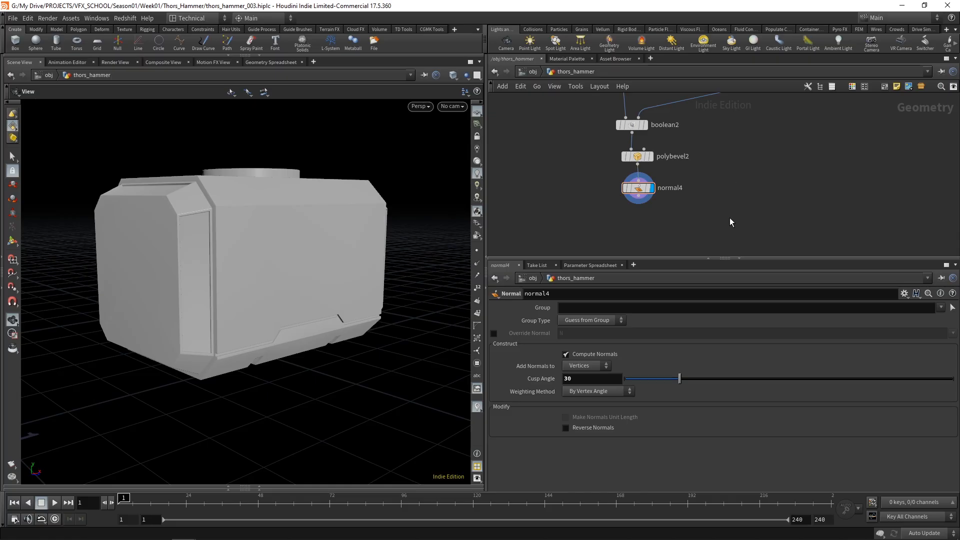
scroll(731, 214, "down", 6)
middle_click_drag(768, 210, 728, 203)
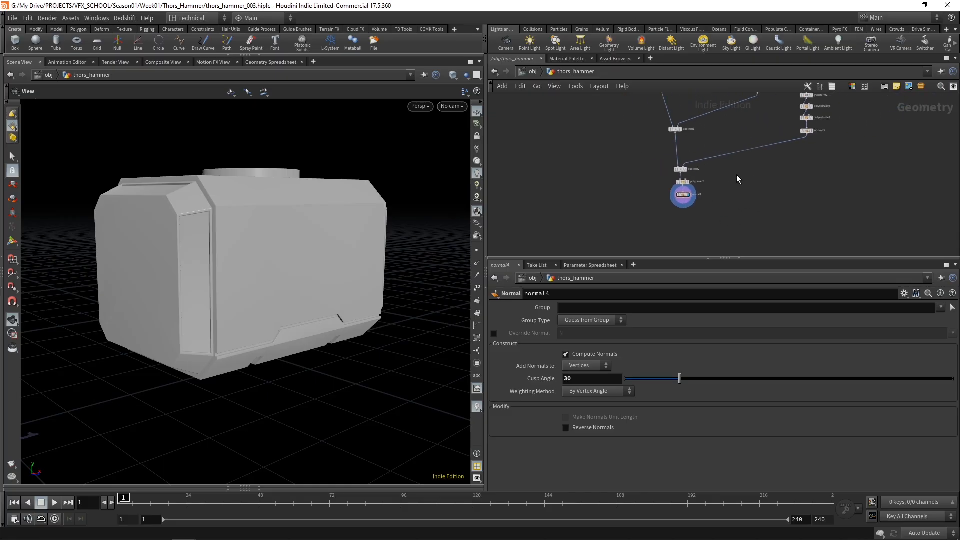
left_click_drag(261, 214, 240, 235)
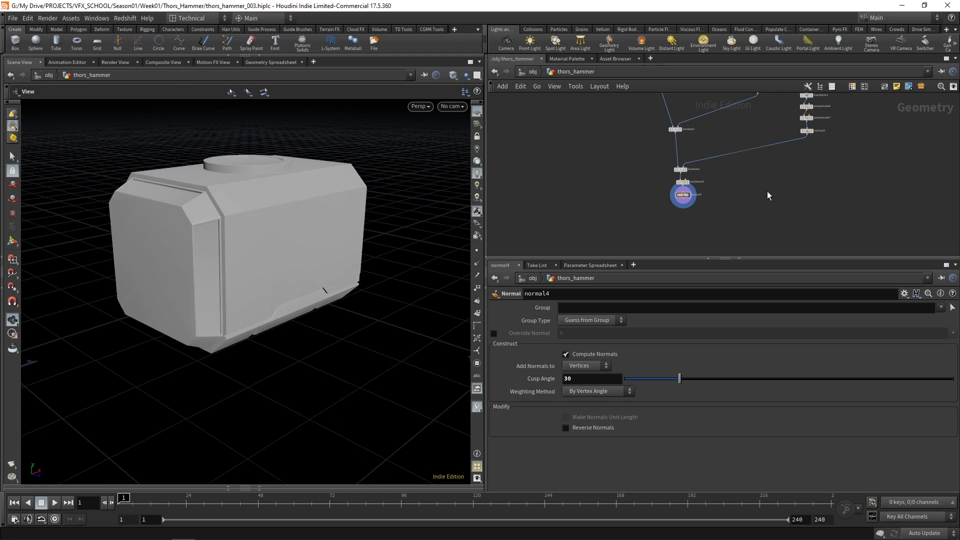
middle_click_drag(700, 219, 699, 198)
scroll(692, 199, "up", 4)
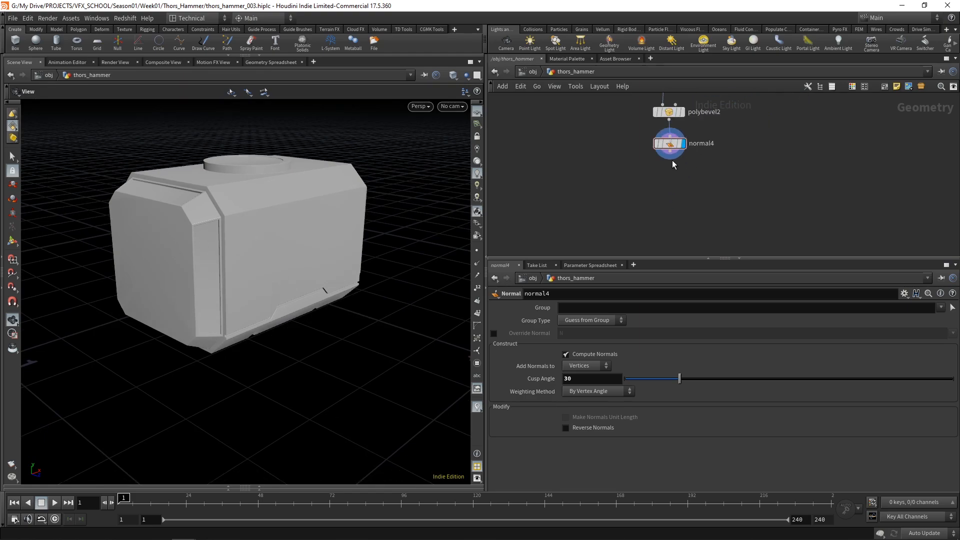
scroll(763, 175, "down", 6)
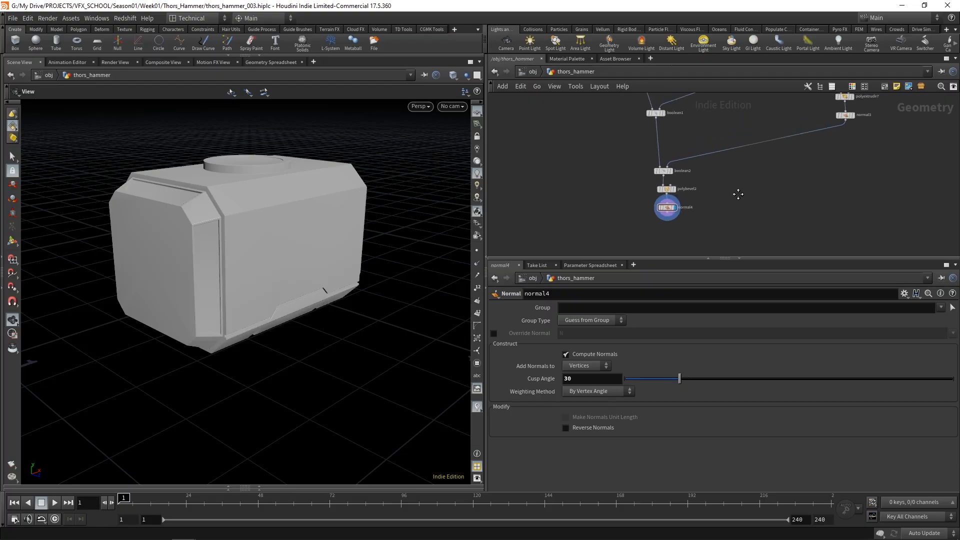
scroll(709, 203, "up", 3)
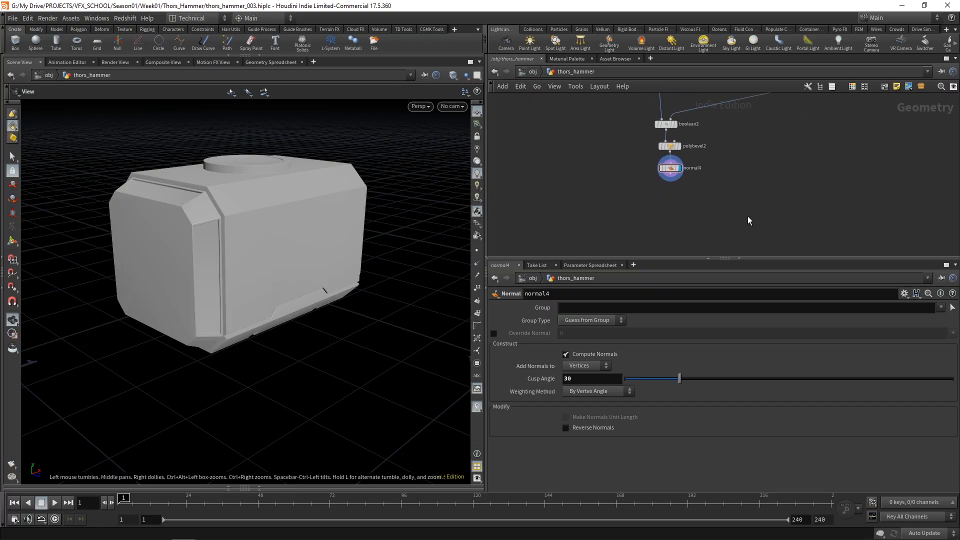
Append a Null node after normal4 and display it as the end of the chain.
left_click(672, 176)
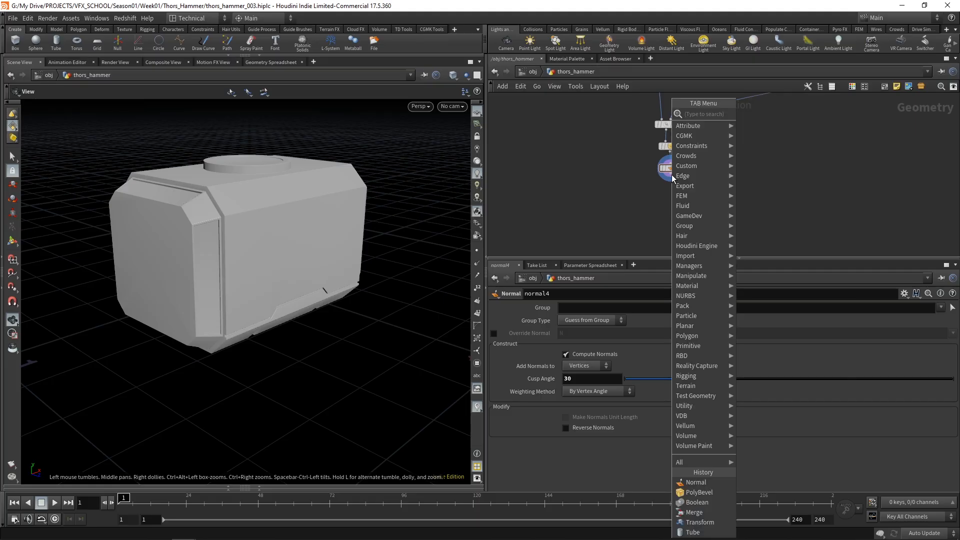
type("null")
key("Return")
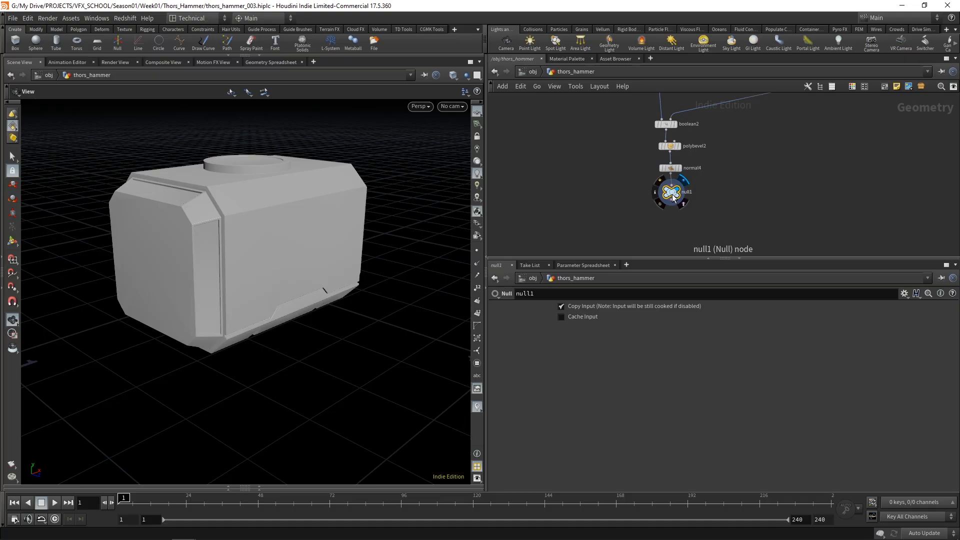
left_click_drag(186, 385, 282, 344)
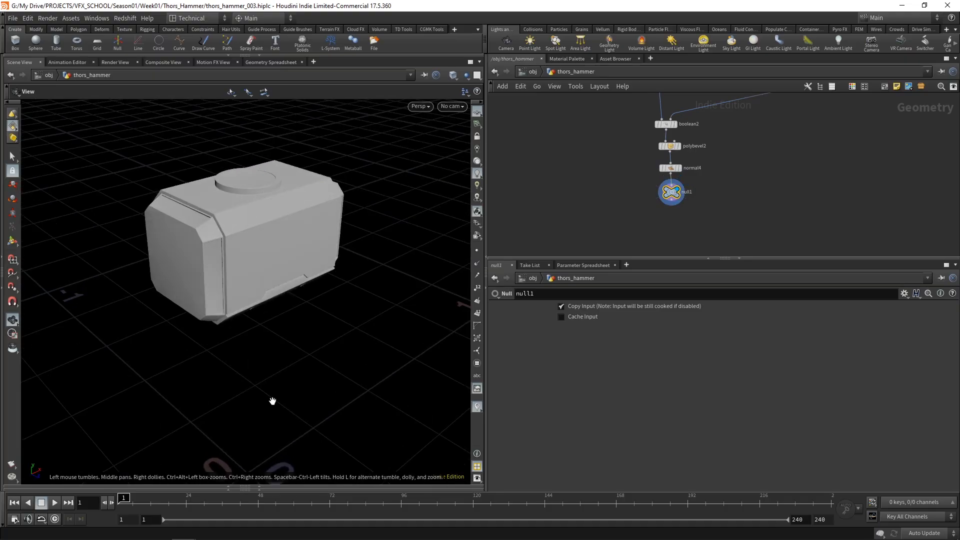
left_click_drag(283, 394, 260, 394)
right_click_drag(259, 394, 280, 417)
mouse_move(674, 201)
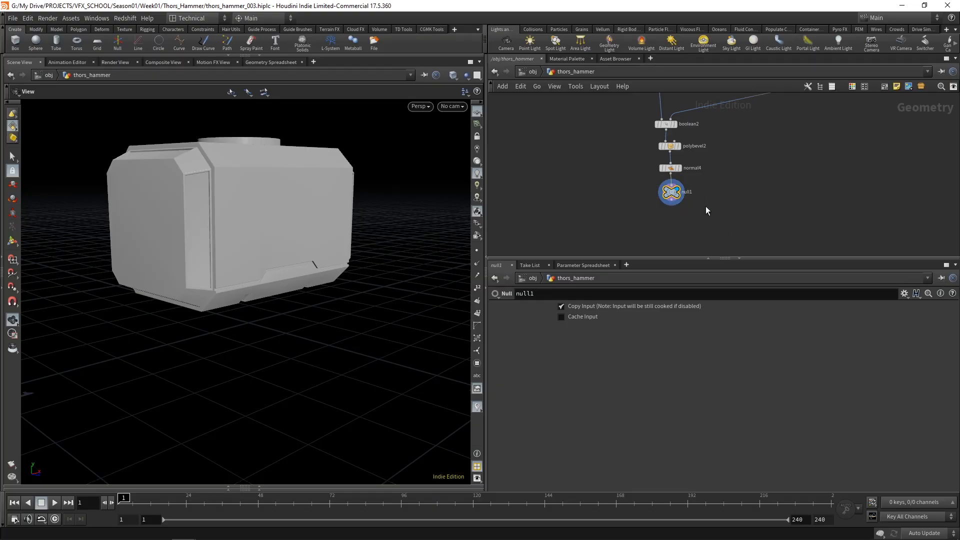
Rename the Null node as OUT_Hammer_Head and align it beneath normal4.
scroll(812, 153, "down", 2)
middle_click_drag(812, 153, 759, 186)
scroll(692, 195, "up", 4)
left_click(663, 209)
left_click_drag(677, 210, 638, 225)
type("OUT_Hammer_")
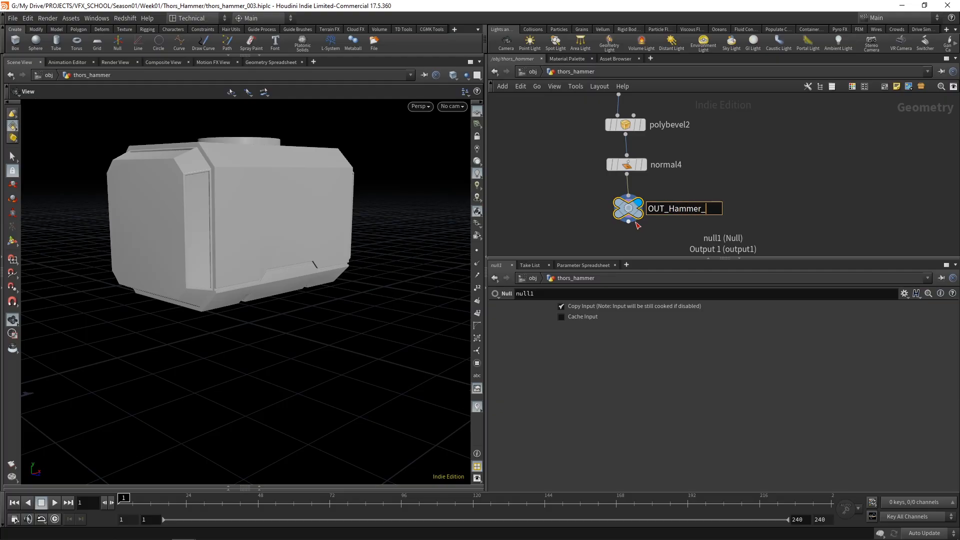
type("Head")
key("Return")
left_click_drag(631, 212, 629, 216)
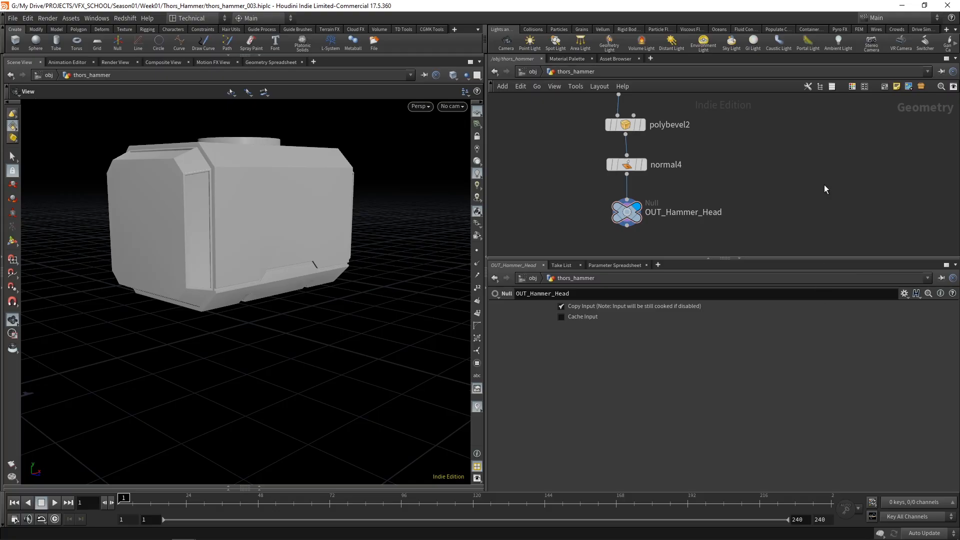
Delete the unused polywire1 node beside the polyframe1 and sweep1 chain.
scroll(801, 197, "down", 4)
scroll(785, 189, "down", 5)
middle_click_drag(813, 162, 785, 194)
middle_click_drag(770, 162, 776, 213)
scroll(800, 180, "up", 6)
left_click(793, 138)
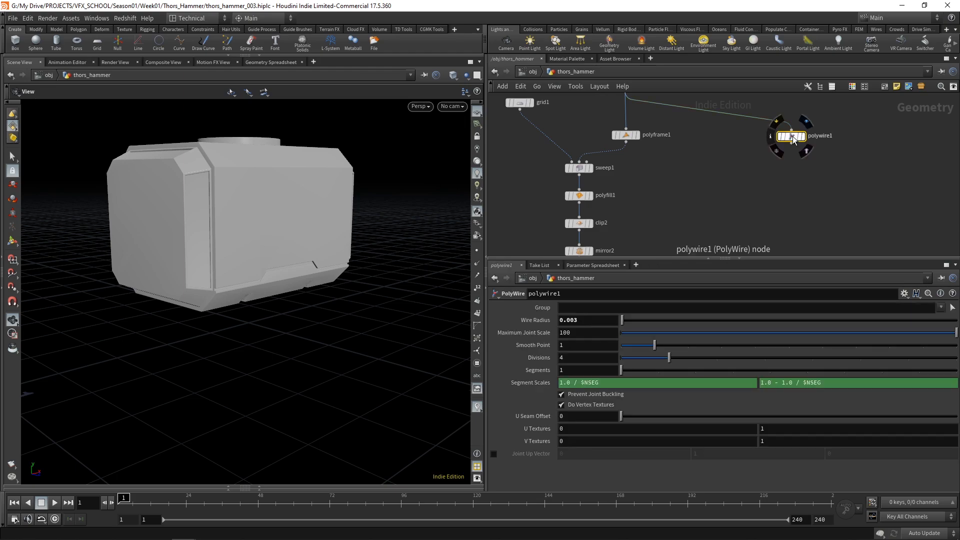
key("Delete")
scroll(751, 173, "down", 5)
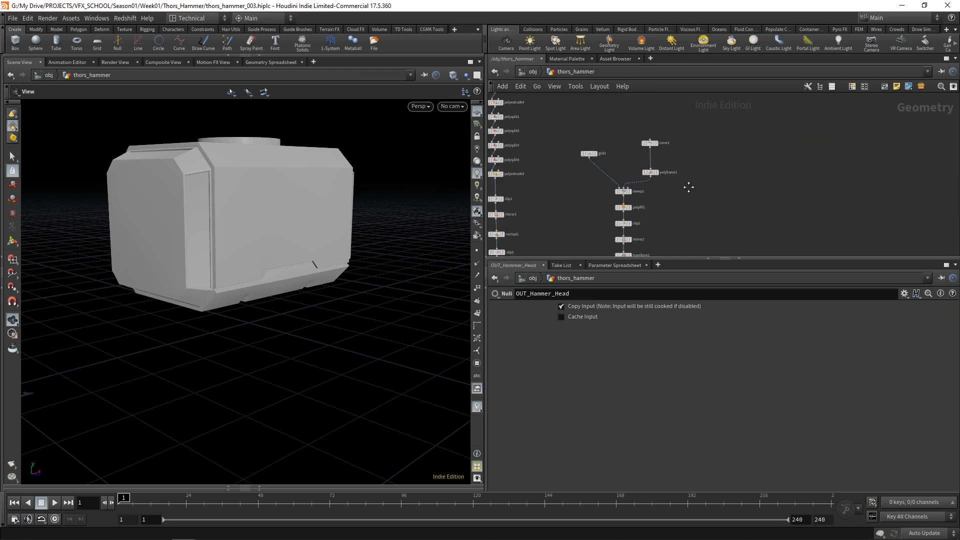
Straighten the seven-node sweep branch ending in normal2 into a vertical column.
scroll(681, 157, "down", 2)
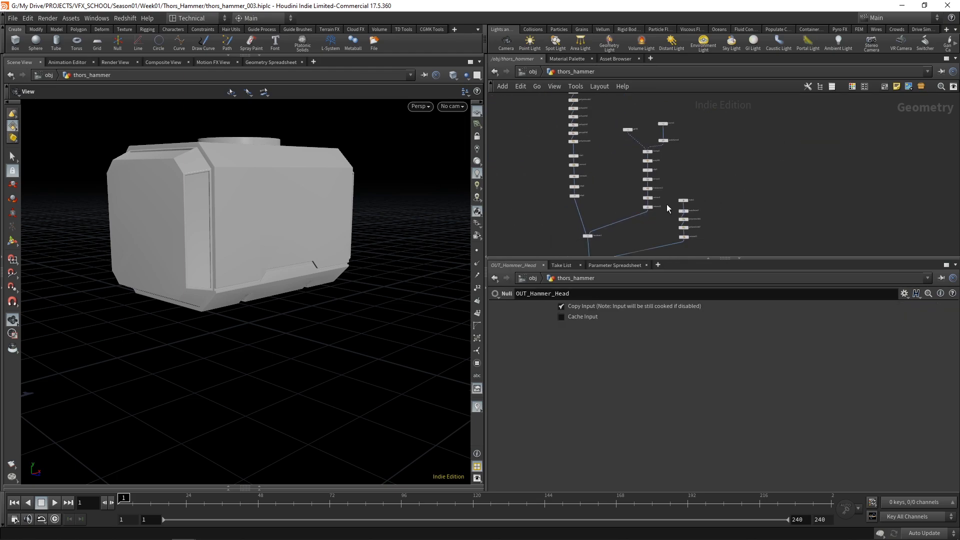
left_click_drag(645, 160, 644, 148)
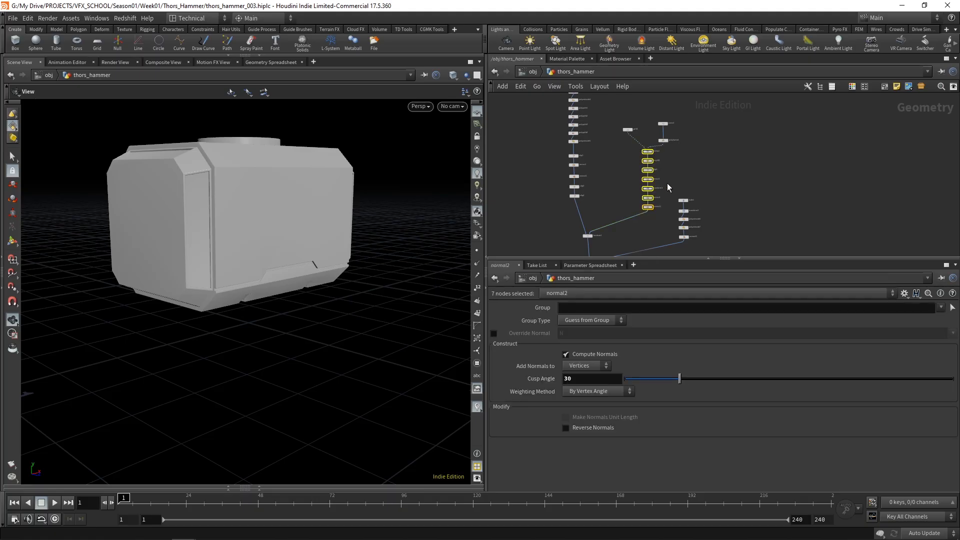
scroll(691, 177, "up", 2)
middle_click_drag(690, 178, 691, 167)
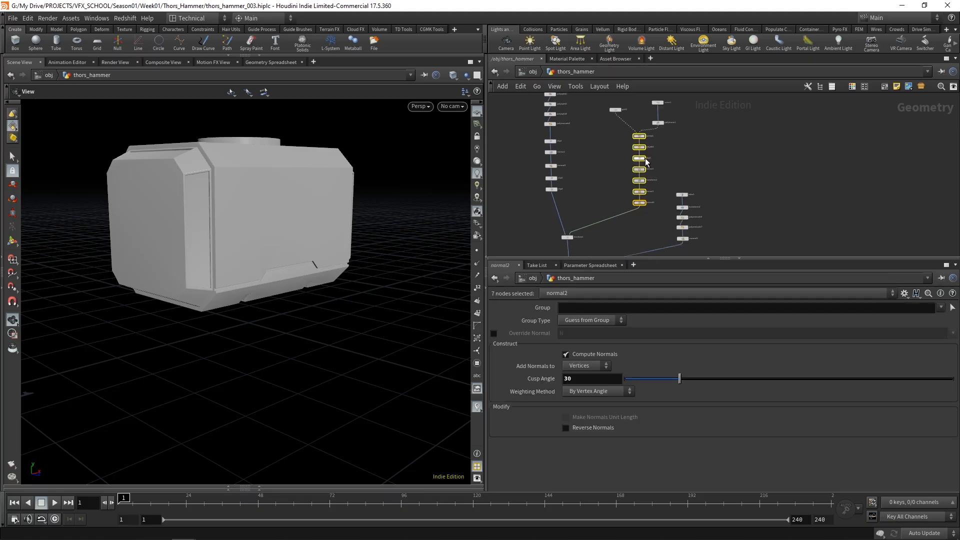
middle_click_drag(757, 180, 746, 150)
Align the five-node branch ending in normal3 into an evenly spaced vertical column.
left_click_drag(725, 142, 665, 225)
key("a")
left_click_drag(672, 171, 666, 267)
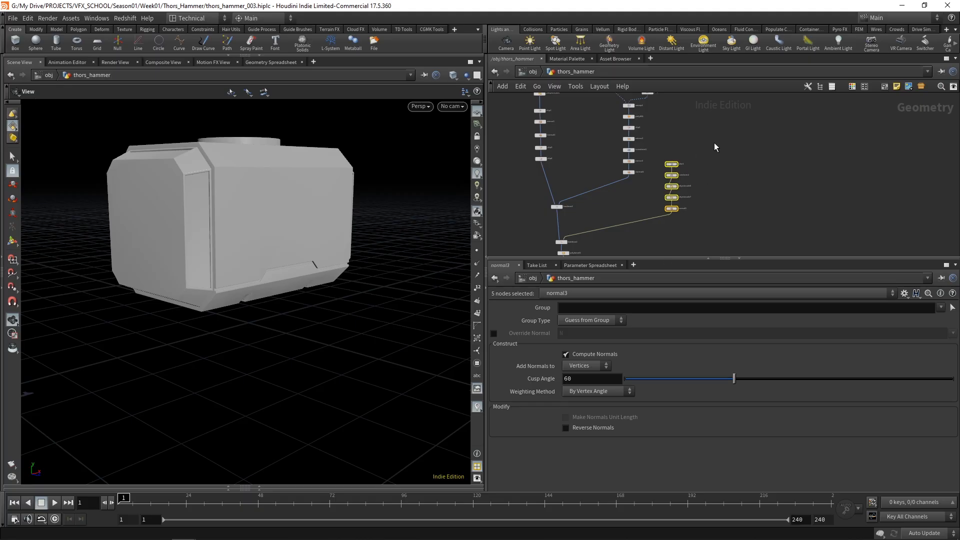
Move the whole sweep branch, including its grid and curve inputs, closer to the main chain and place boolean1 beneath the main chain.
scroll(721, 191, "down", 3)
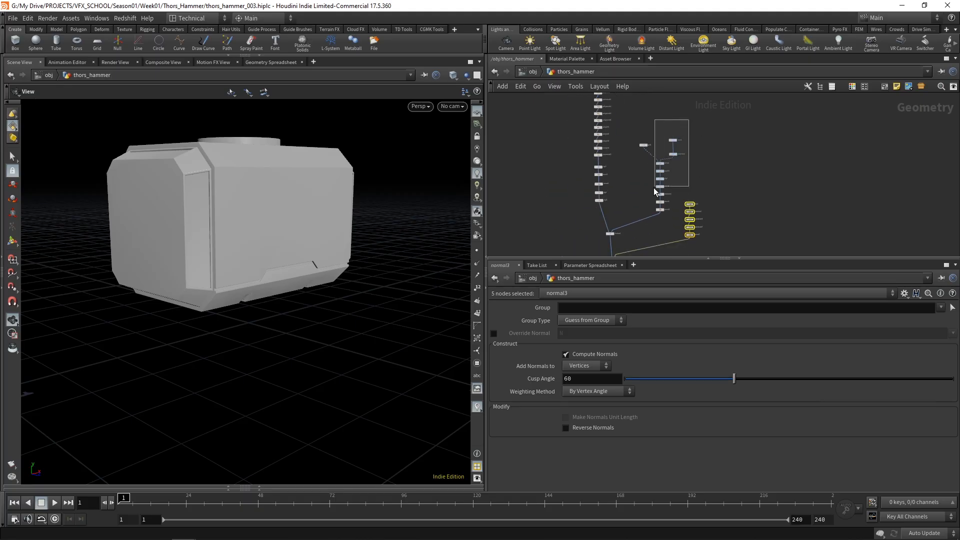
left_click(689, 219)
left_click_drag(677, 118, 600, 226)
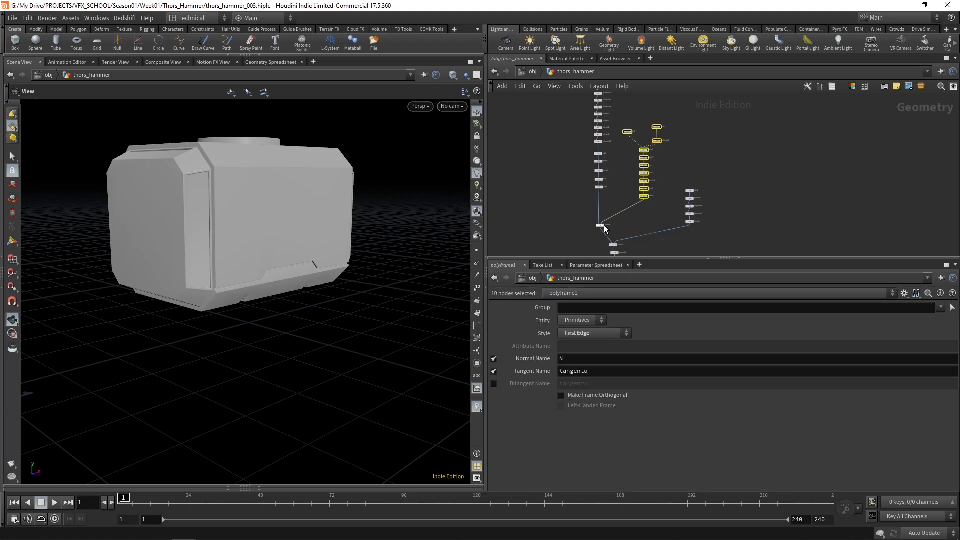
Move the five-node branch ending in normal3 closer to the sweep branch.
middle_click_drag(650, 221, 643, 202)
left_click_drag(712, 210, 677, 156)
left_click_drag(682, 202, 664, 197)
Reposition the final four nodes, ending in OUT_Hammer_Head, as a group centred beneath the two branches feeding them.
middle_click_drag(671, 222, 678, 198)
left_click_drag(638, 236, 606, 197)
scroll(614, 211, "up", 3)
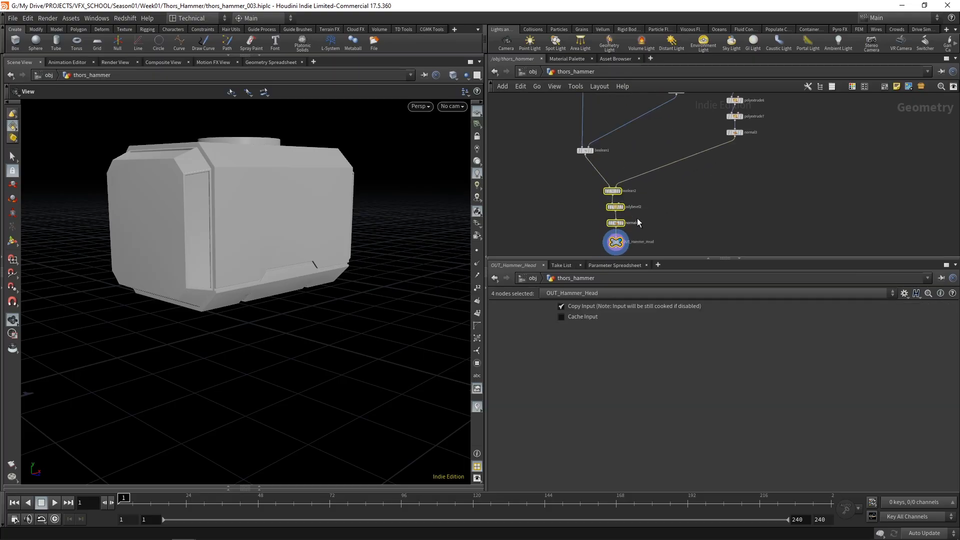
middle_click_drag(680, 225, 676, 212)
left_click_drag(665, 240, 652, 190)
Select the 16 nodes of the long main chain above boolean1 and lay them out in an evenly spaced column.
scroll(707, 187, "down", 5)
middle_click_drag(759, 163, 749, 181)
left_click_drag(624, 106, 663, 223)
scroll(663, 223, "up", 3)
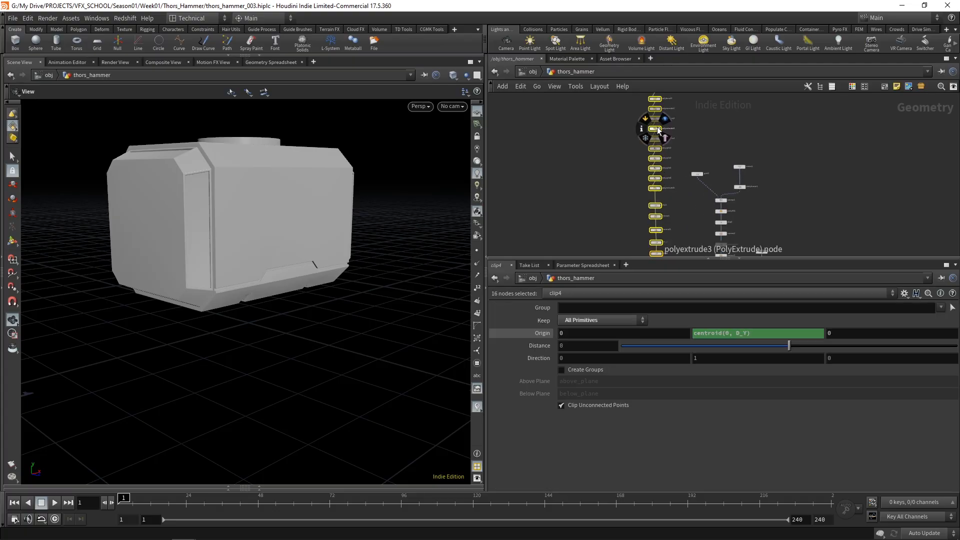
key("l")
scroll(652, 181, "down", 2)
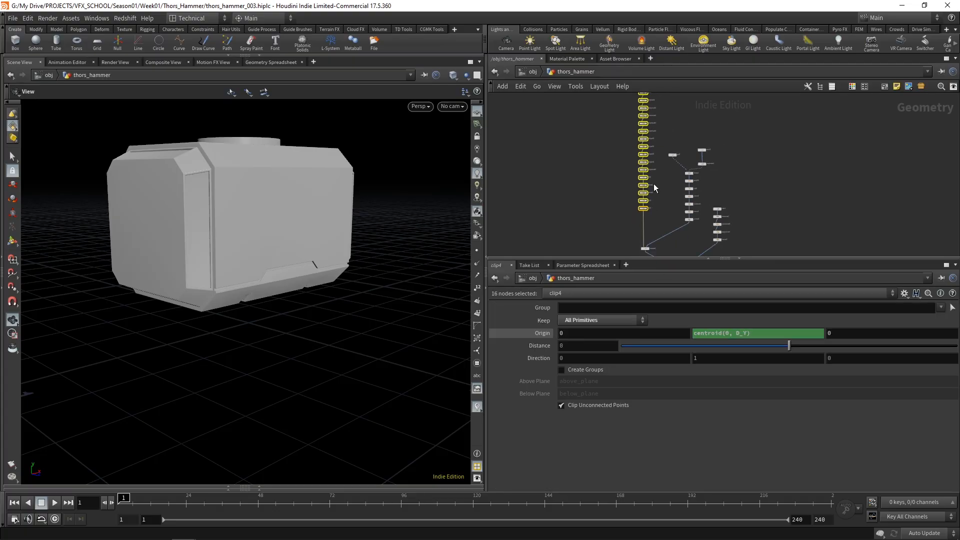
Move the 16-node main chain slightly to the left, just above boolean1, to balance it with the sweep branch.
mouse_move(644, 208)
left_mouse_down()
mouse_move(645, 238)
mouse_move(637, 216)
left_mouse_up()
middle_click_drag(661, 195, 655, 189)
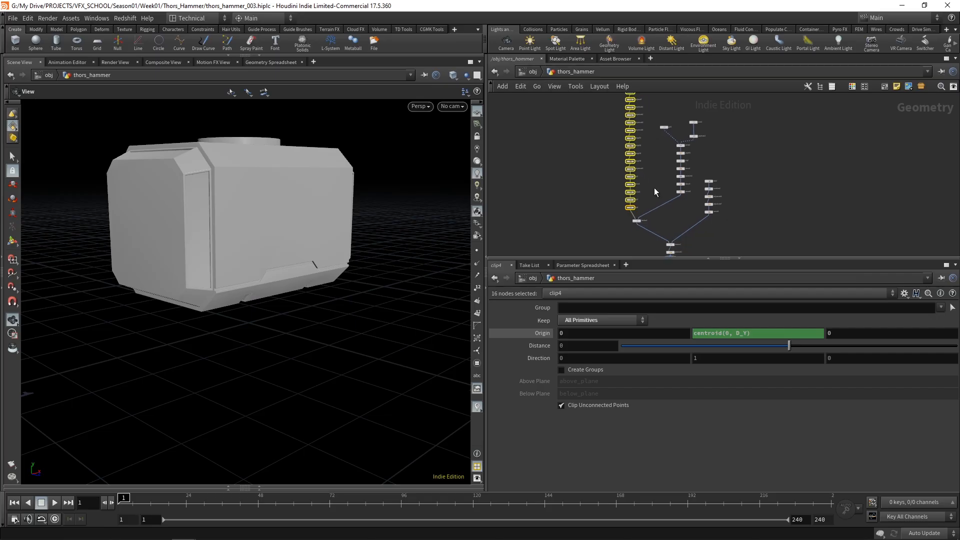
middle_click_drag(760, 180, 754, 144)
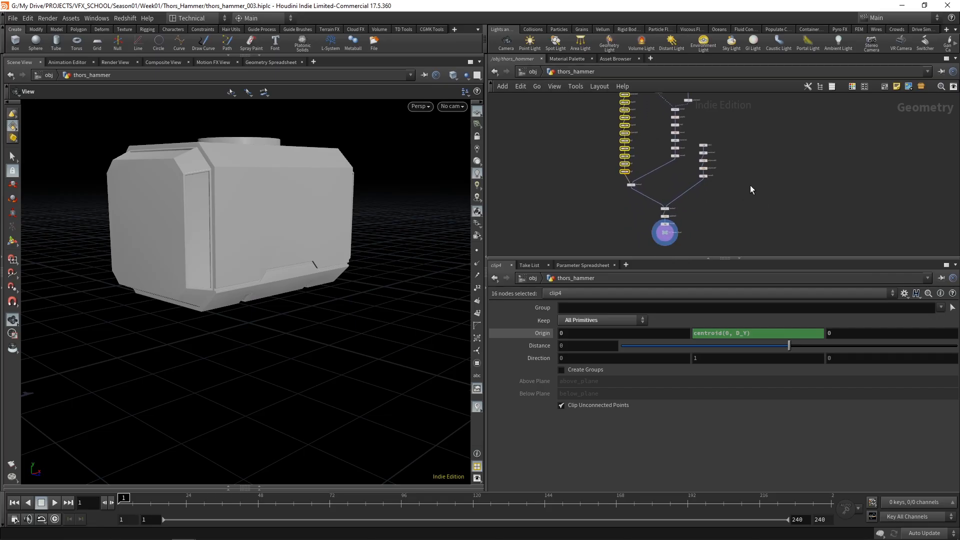